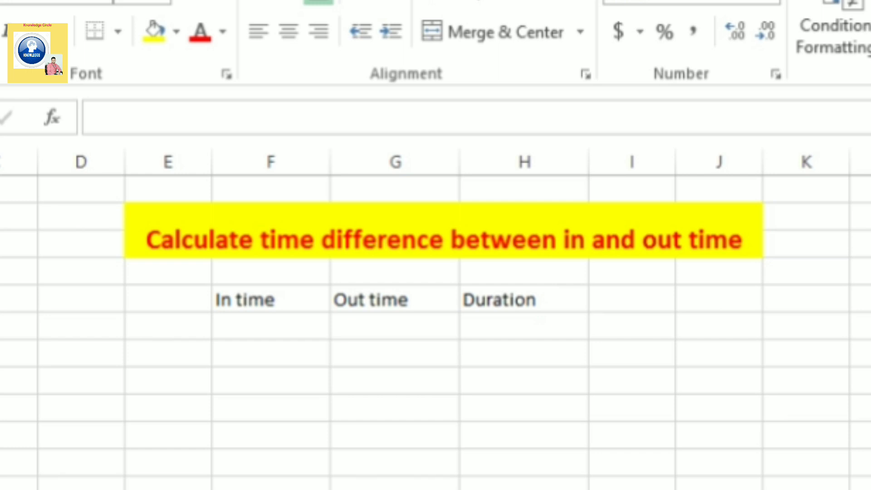
# Point out the empty In time cell and the Out time and Duration headings
pyautogui.click(267, 321)
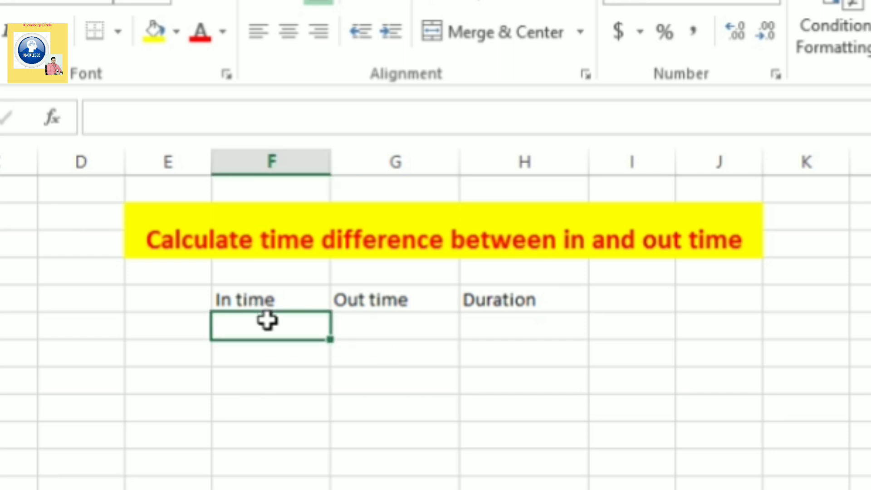
pyautogui.click(411, 297)
pyautogui.click(522, 304)
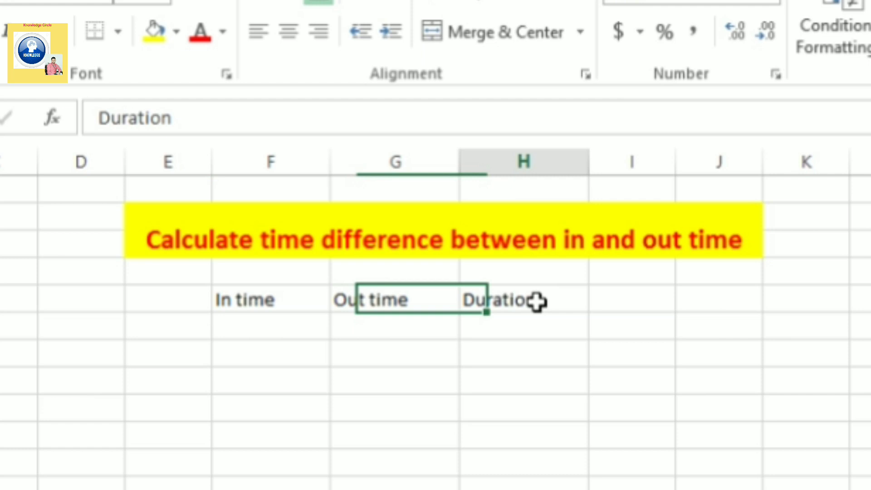
pyautogui.click(263, 338)
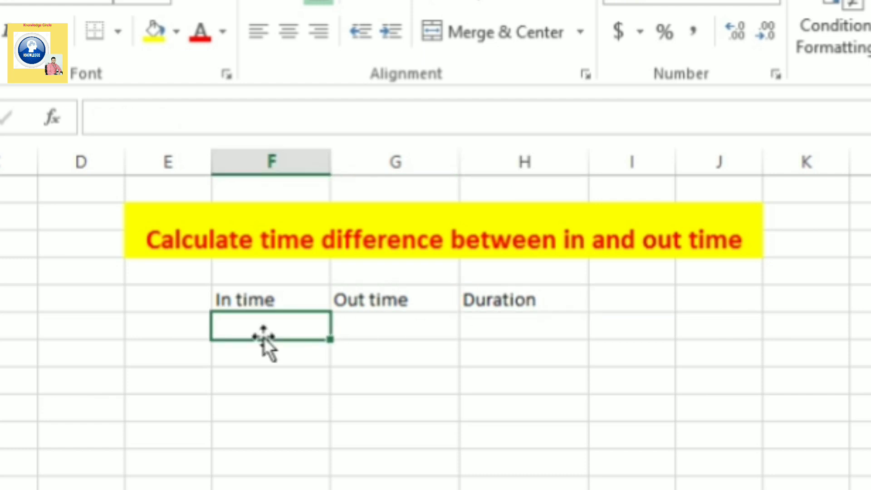
pyautogui.write('15')
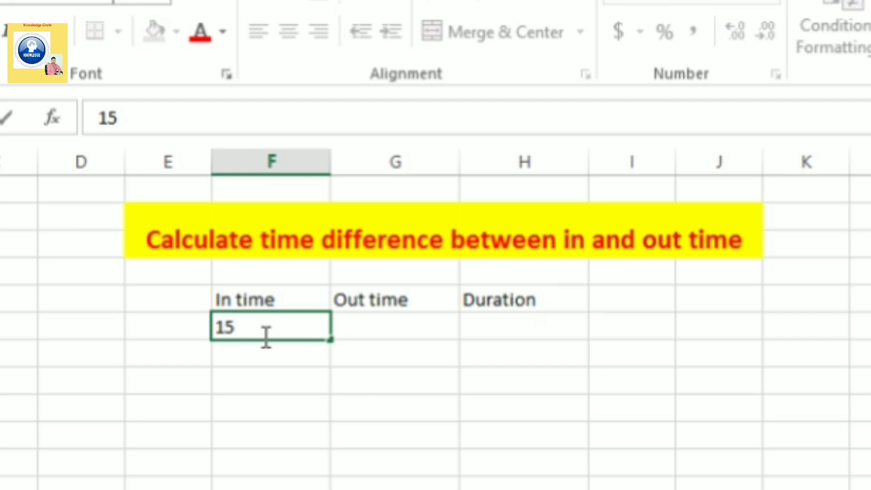
pyautogui.write('-05-2021')
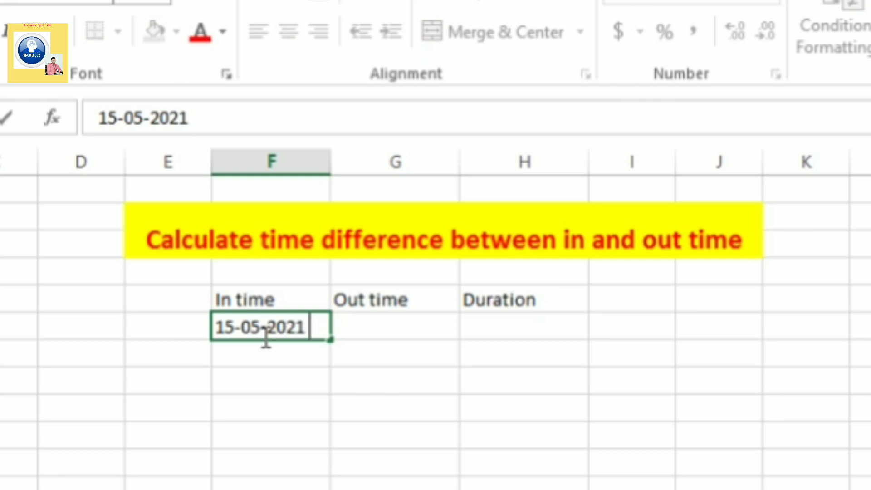
pyautogui.write(' 8:00')
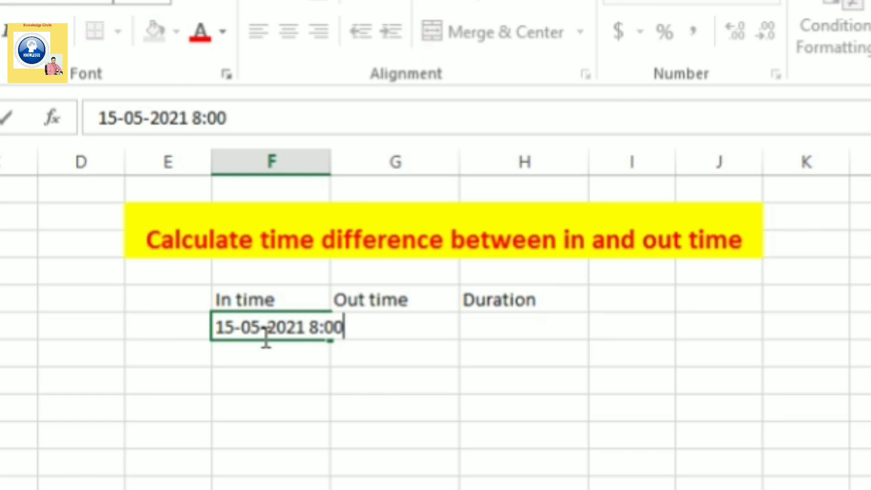
pyautogui.press('Tab')
pyautogui.write('15')
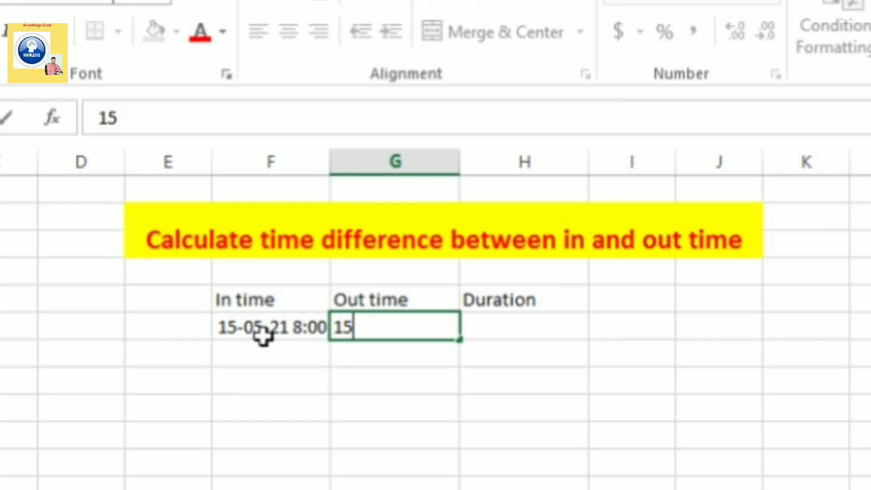
pyautogui.write('-05-2')
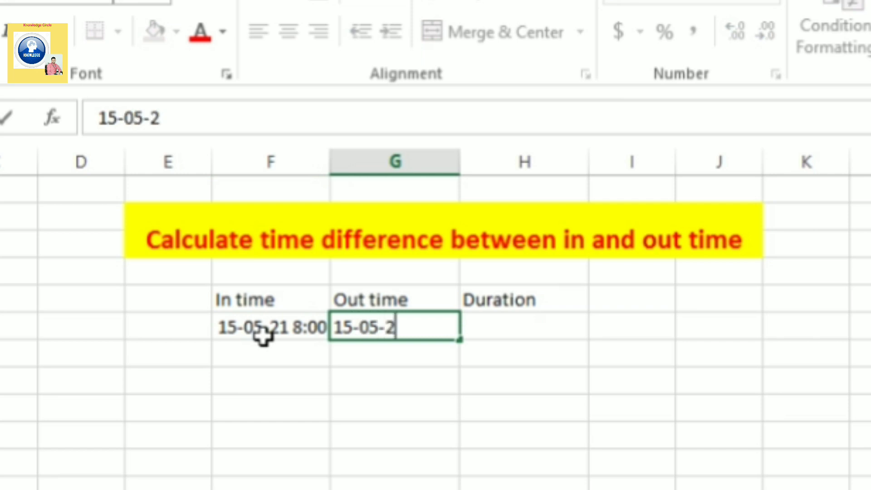
pyautogui.write('021')
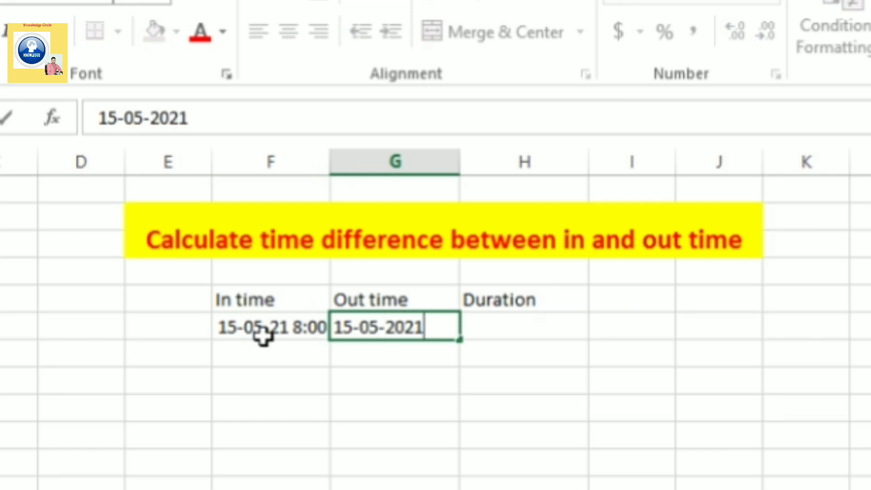
pyautogui.write(' 17:00')
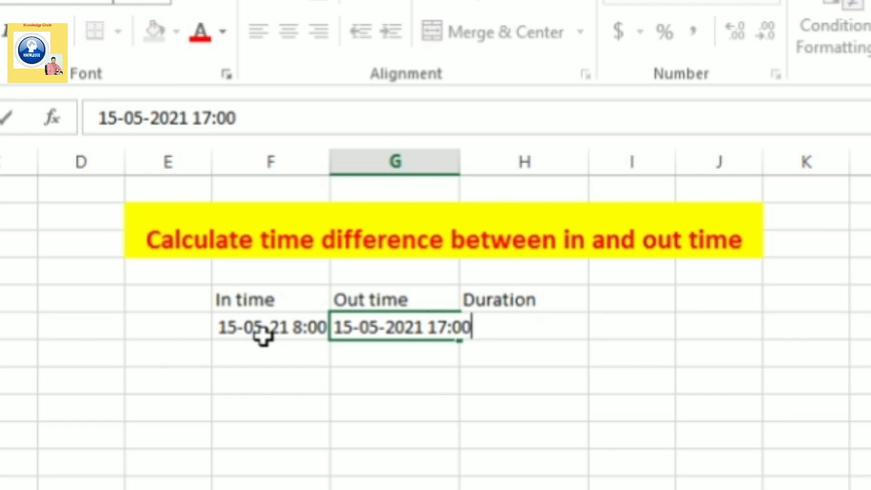
pyautogui.press('Tab')
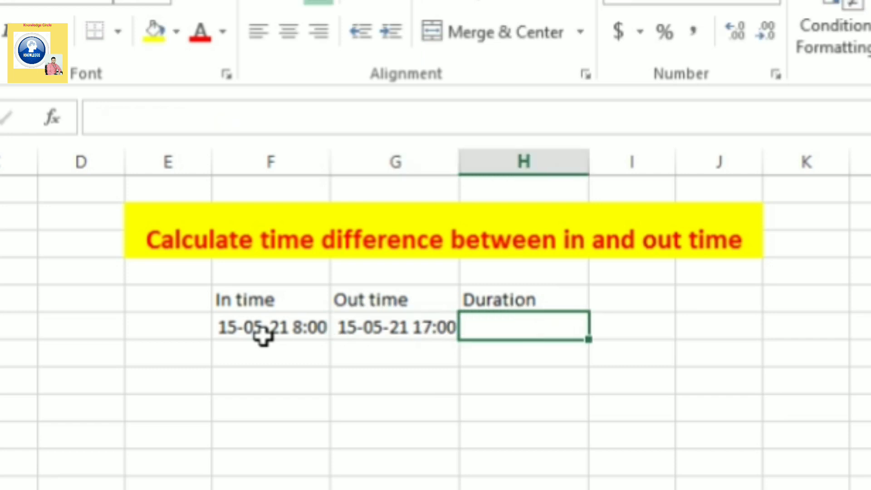
# Enter =G6-F6 in the Duration cell H6, giving 0.375
pyautogui.write('=')
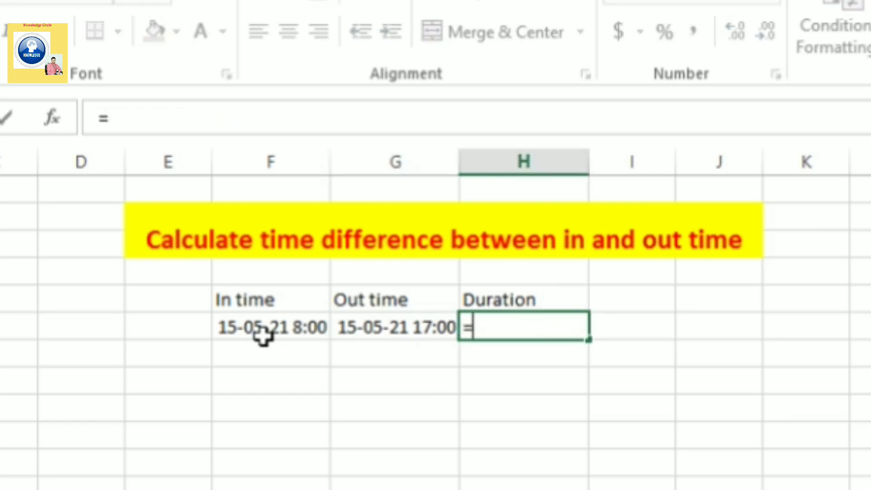
pyautogui.click(421, 326)
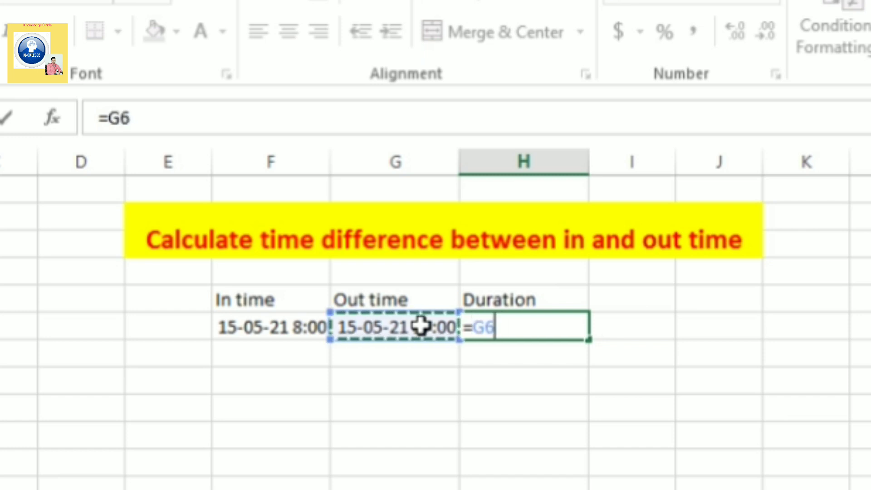
pyautogui.write('-')
pyautogui.click(277, 323)
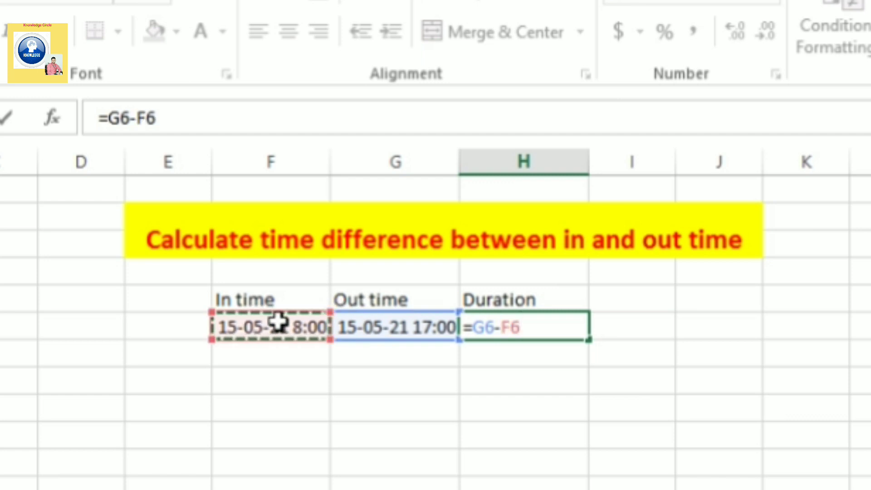
pyautogui.press('Return')
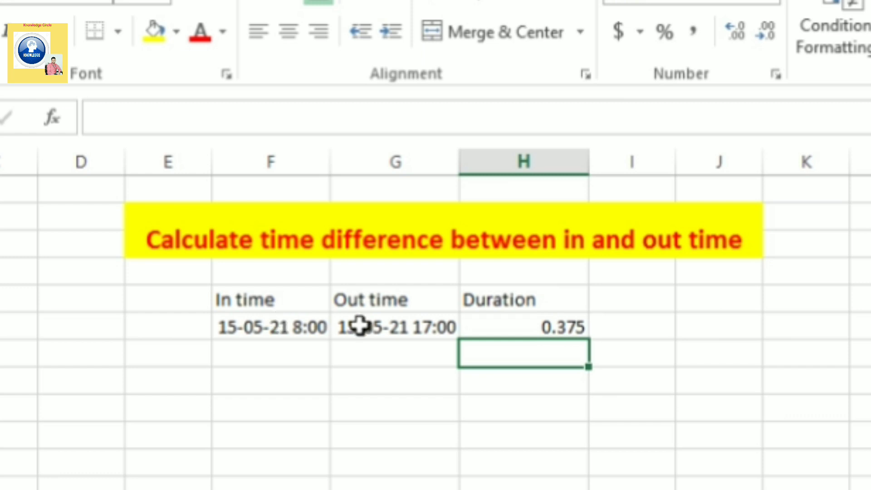
pyautogui.click(274, 357)
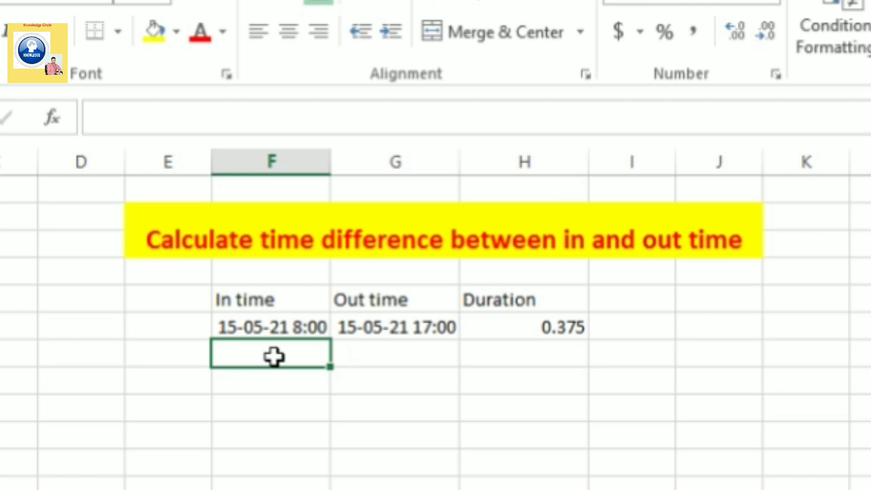
pyautogui.click(548, 328)
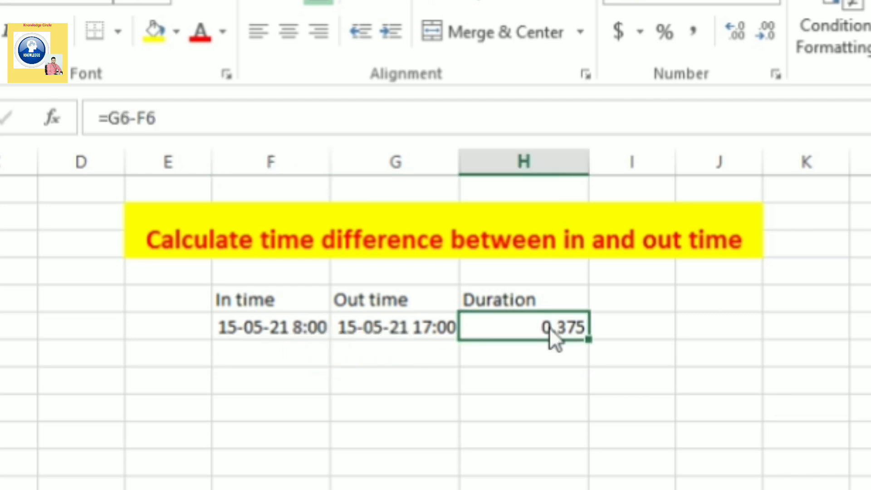
# Apply the custom HH:MM number format to H6 so the duration reads 09:00
pyautogui.hotkey('ctrl', '1')
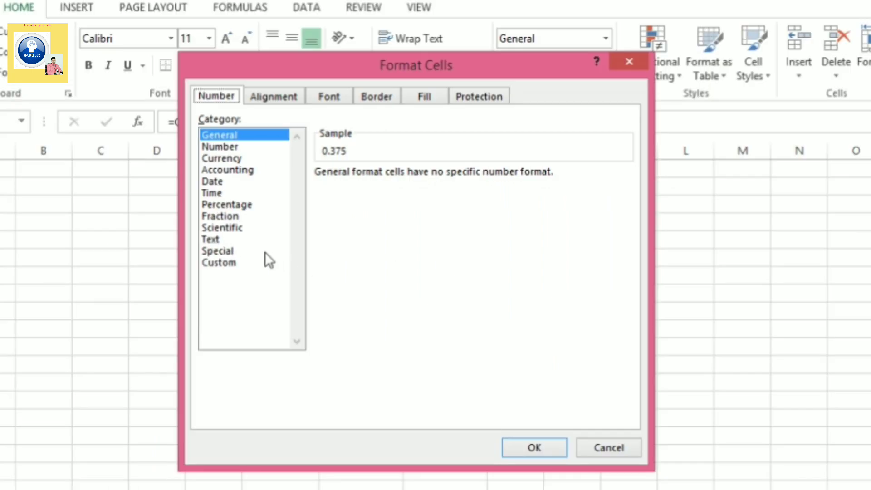
pyautogui.click(249, 262)
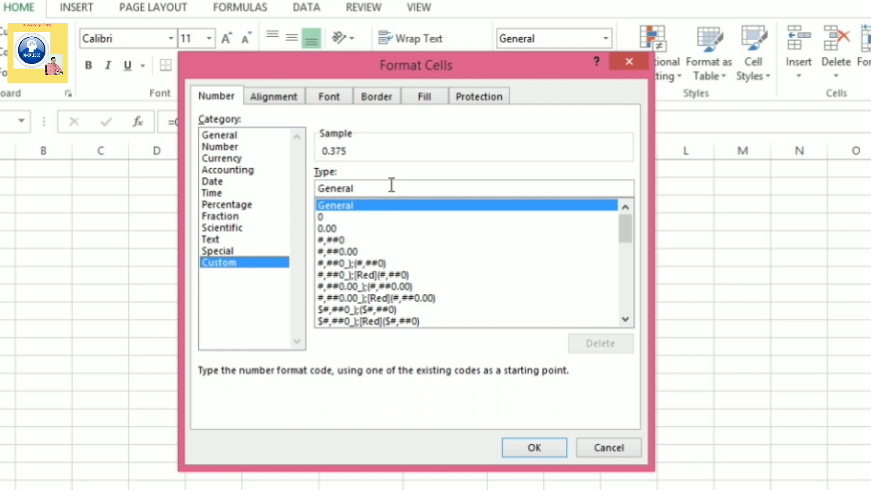
pyautogui.press('BackSpace')
pyautogui.press('BackSpace')
pyautogui.press('BackSpace')
pyautogui.press('BackSpace')
pyautogui.press('BackSpace')
pyautogui.press('BackSpace')
pyautogui.press('BackSpace')
pyautogui.write('H')
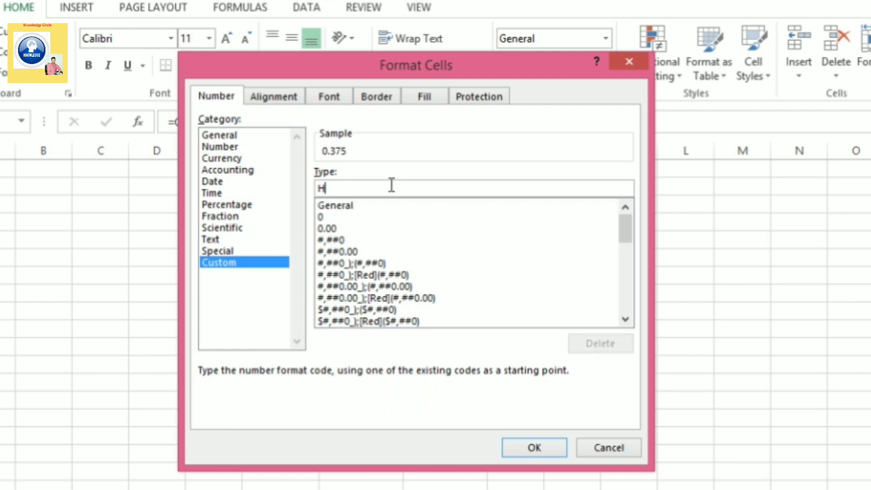
pyautogui.write('H:')
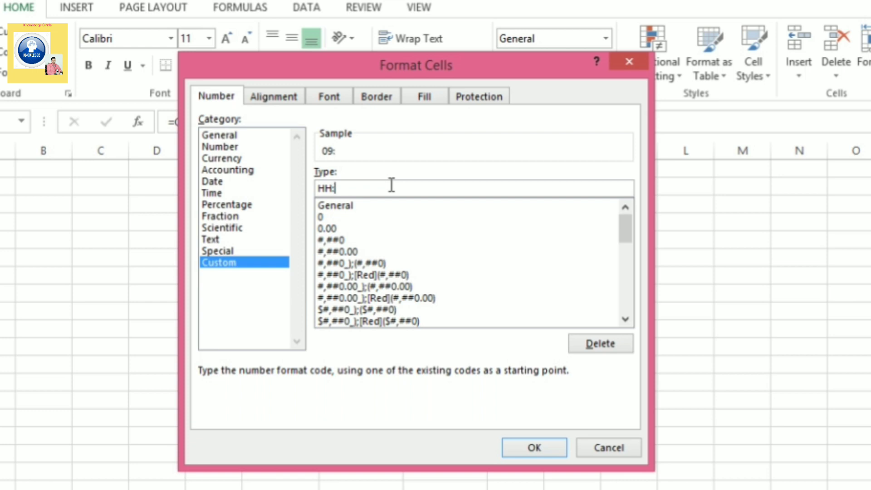
pyautogui.write('MM')
pyautogui.click(522, 443)
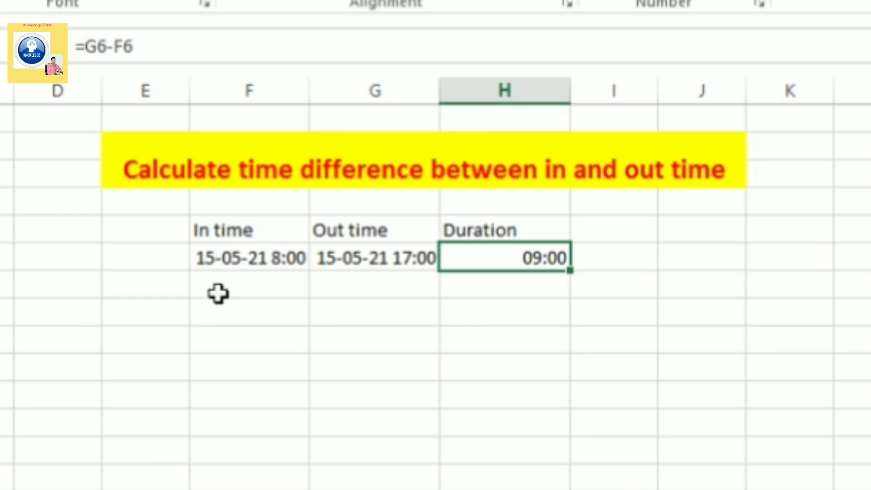
# Review the full in time, out time and duration formula in F6, G6 and H6
pyautogui.click(279, 267)
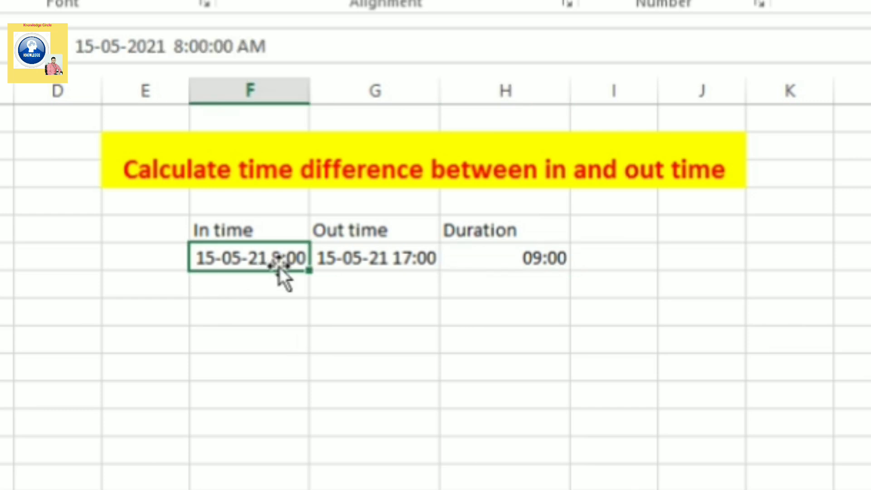
pyautogui.click(363, 253)
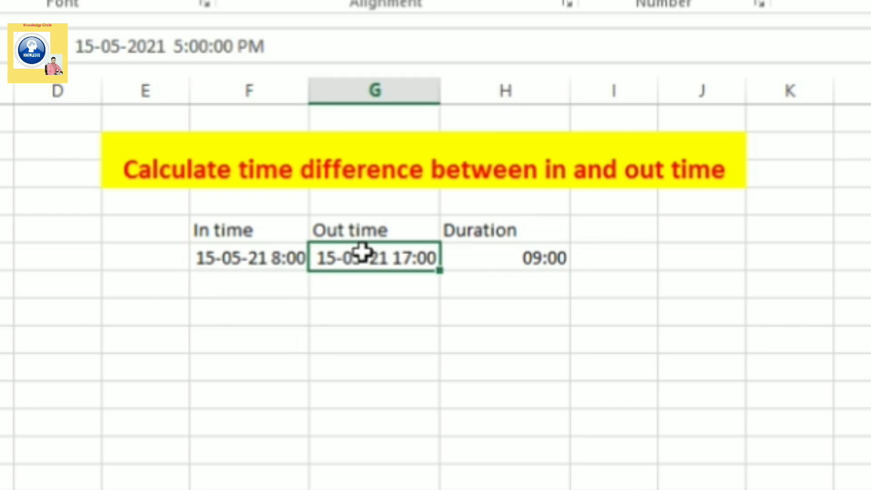
pyautogui.click(510, 254)
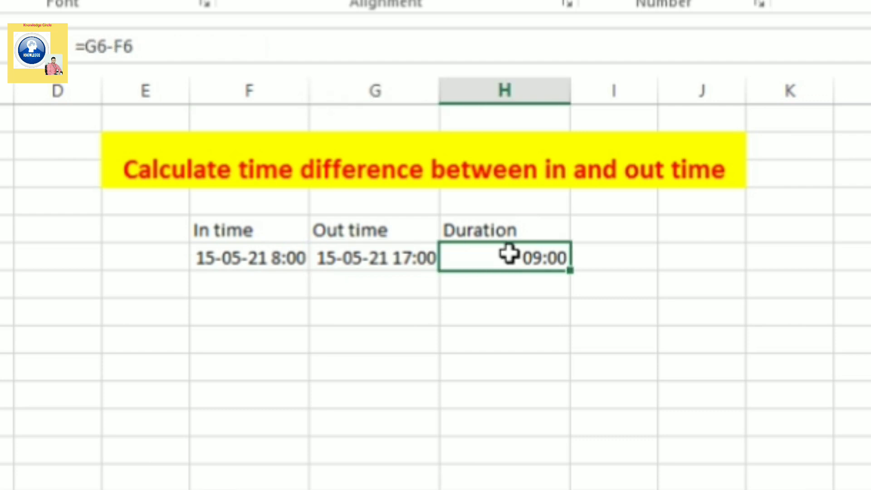
pyautogui.click(261, 278)
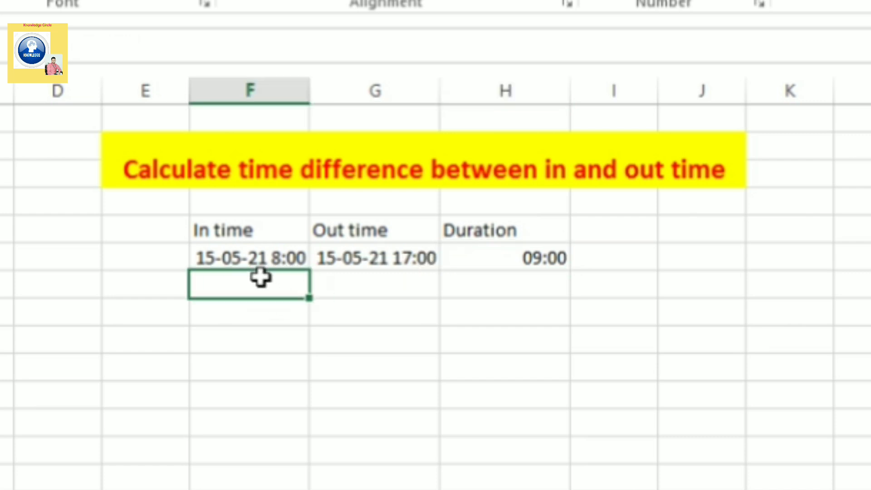
pyautogui.write('13-')
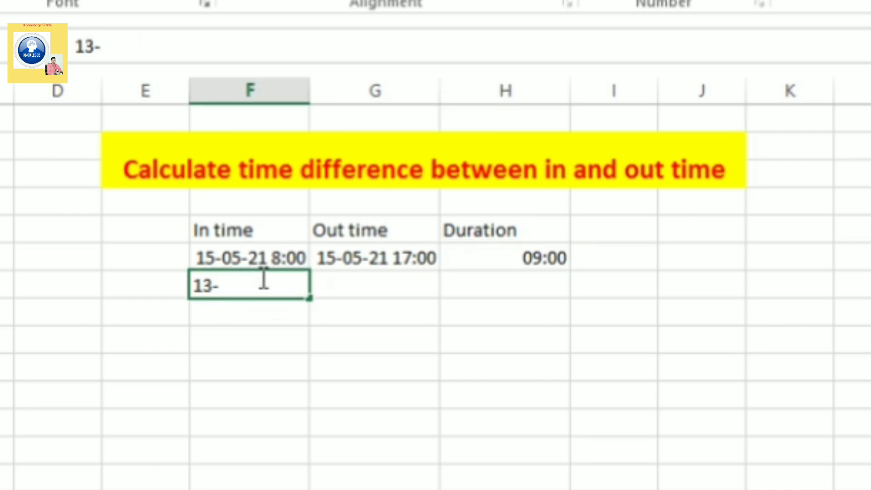
pyautogui.write('05')
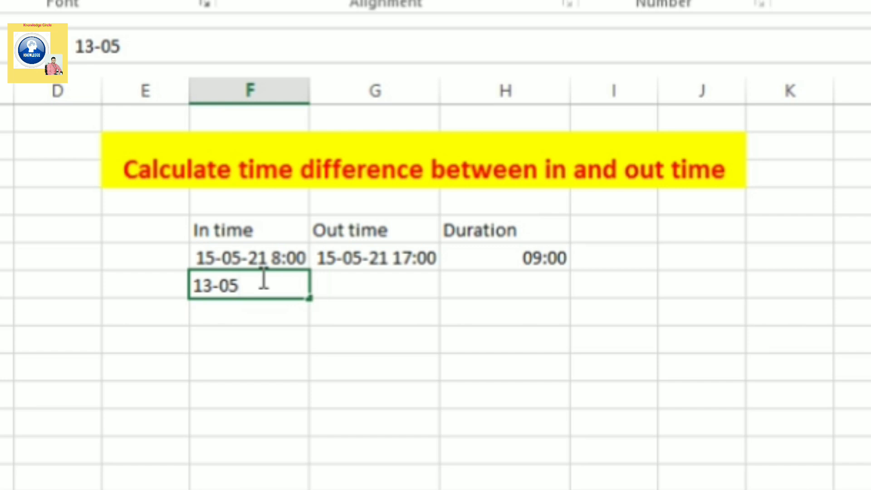
pyautogui.write('-2021')
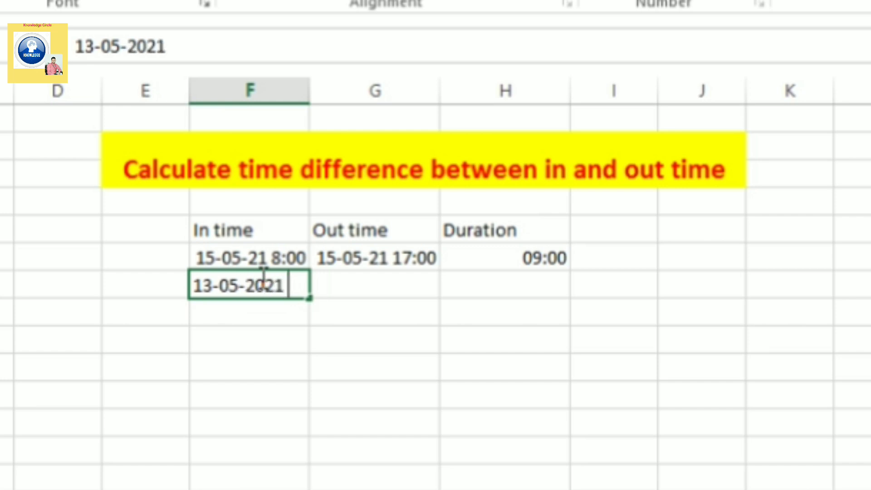
pyautogui.write(' 9')
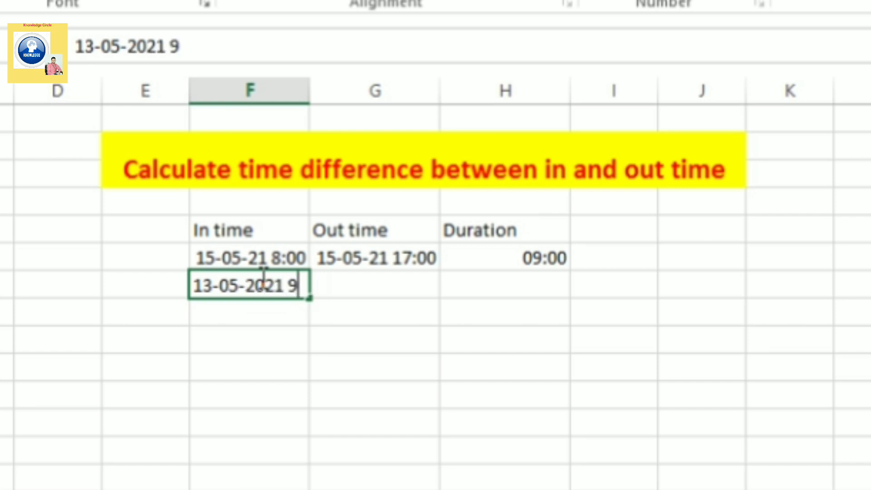
pyautogui.write(':00')
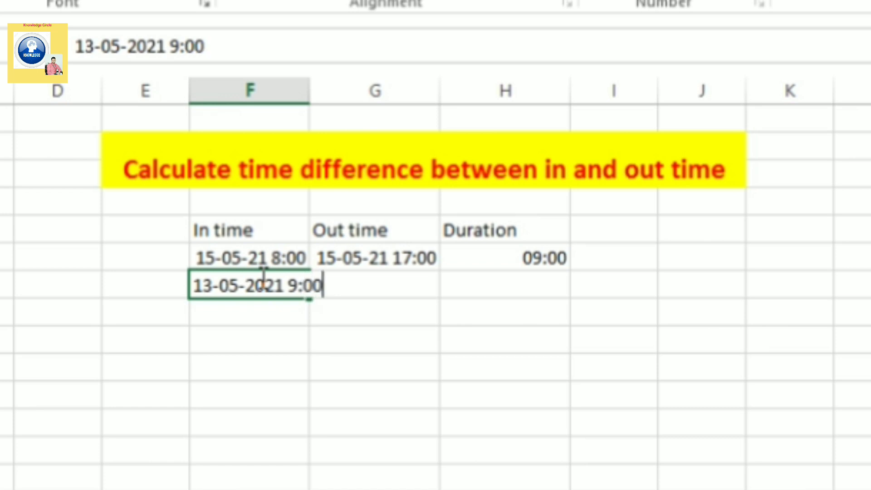
pyautogui.hotkey('ctrl', 'Return')
pyautogui.press('Right')
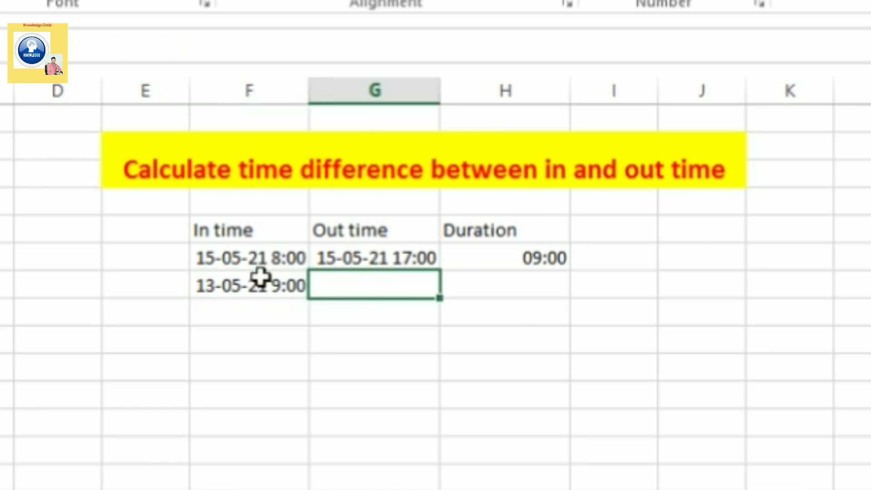
pyautogui.write('130')
pyautogui.press('BackSpace')
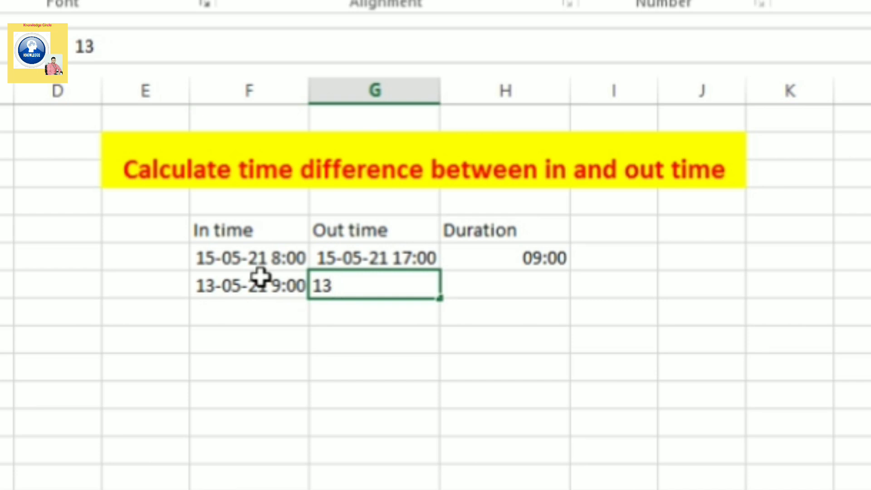
pyautogui.write('-05')
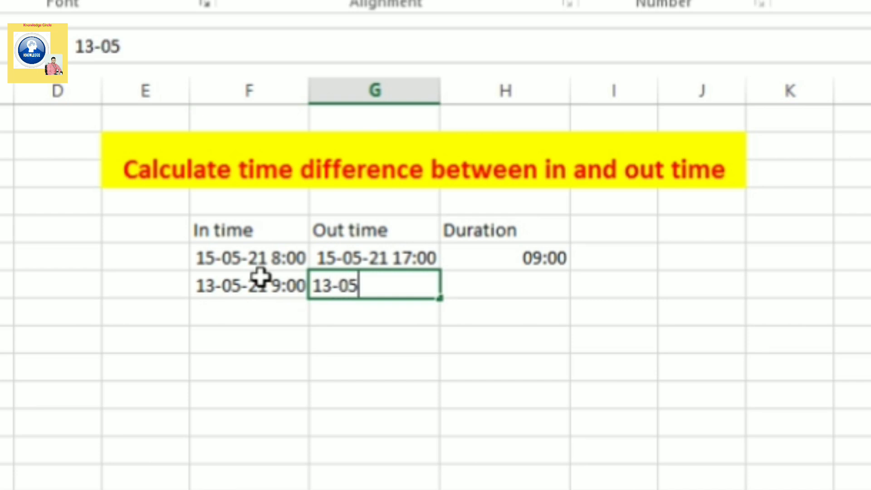
pyautogui.write('-2021')
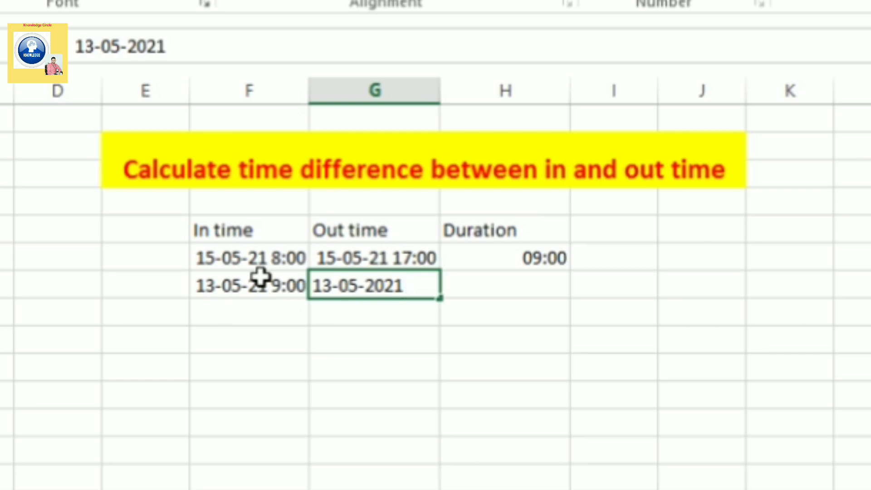
pyautogui.write(' 20:')
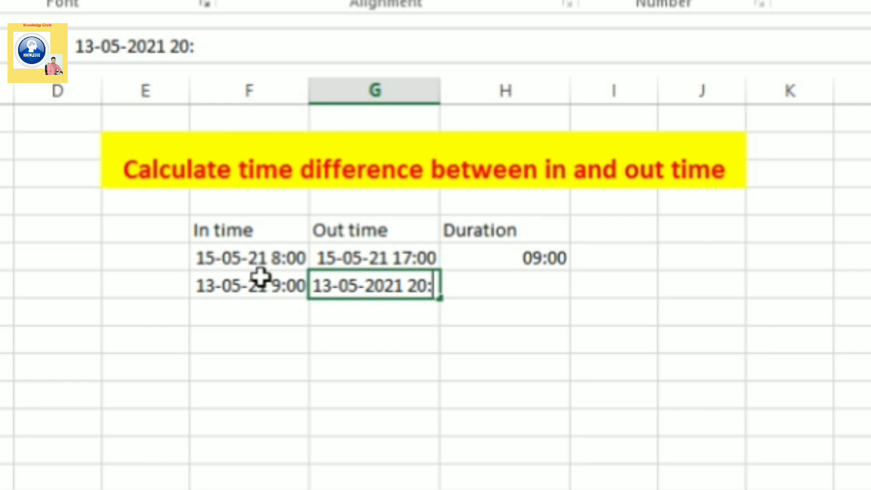
pyautogui.write('00')
pyautogui.press('Tab')
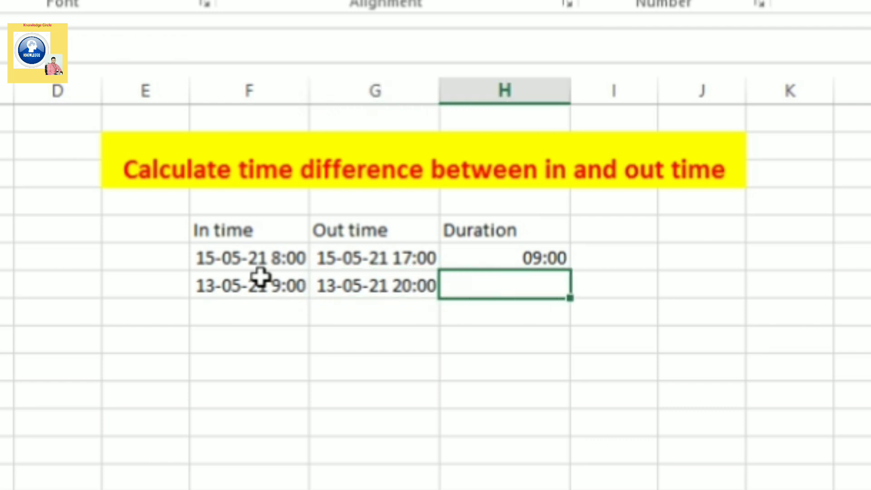
pyautogui.click(503, 248)
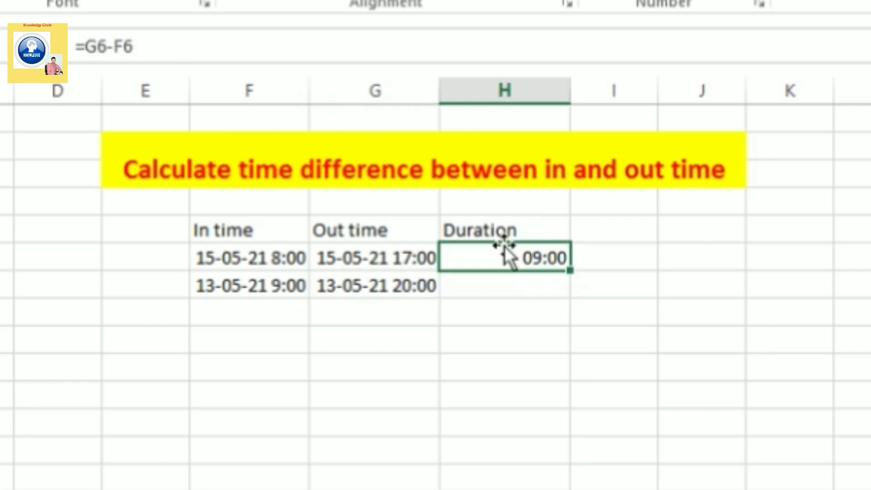
pyautogui.moveTo(574, 272); pyautogui.dragTo(566, 300)
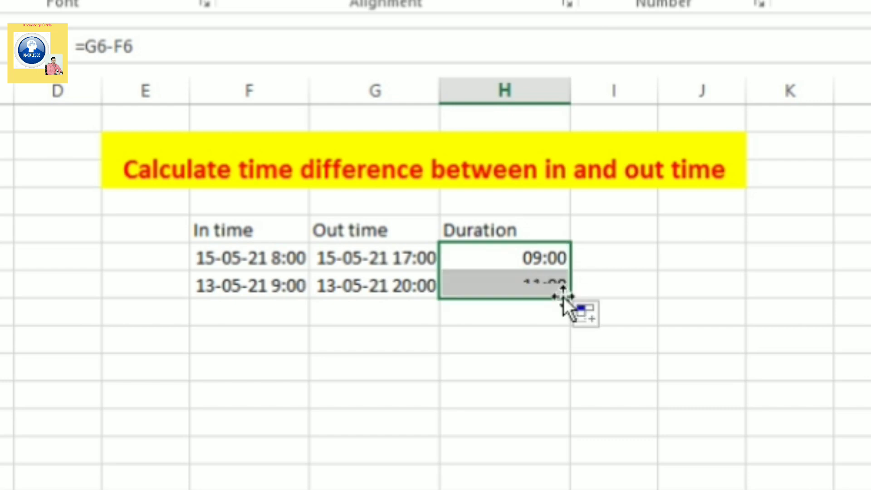
pyautogui.click(517, 388)
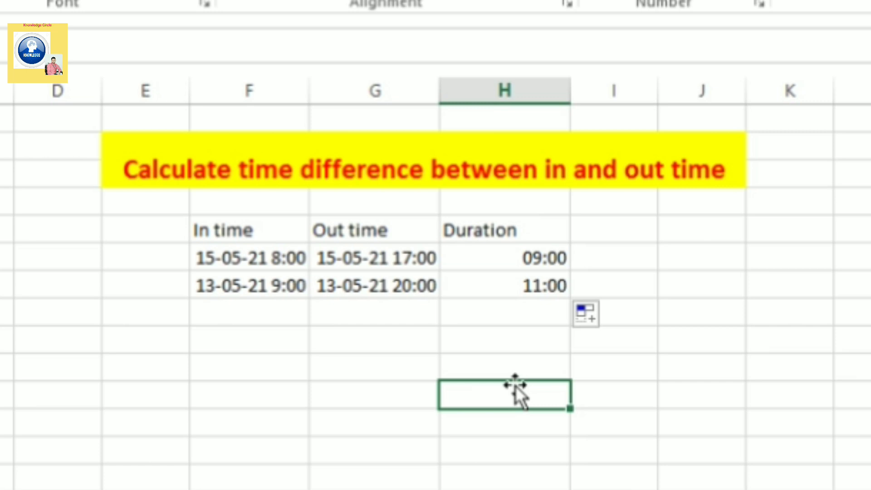
pyautogui.click(617, 256)
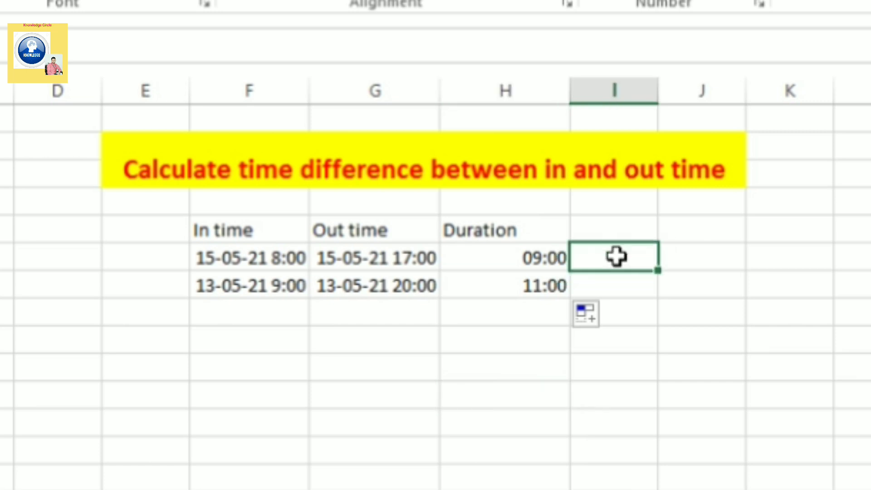
pyautogui.write('=')
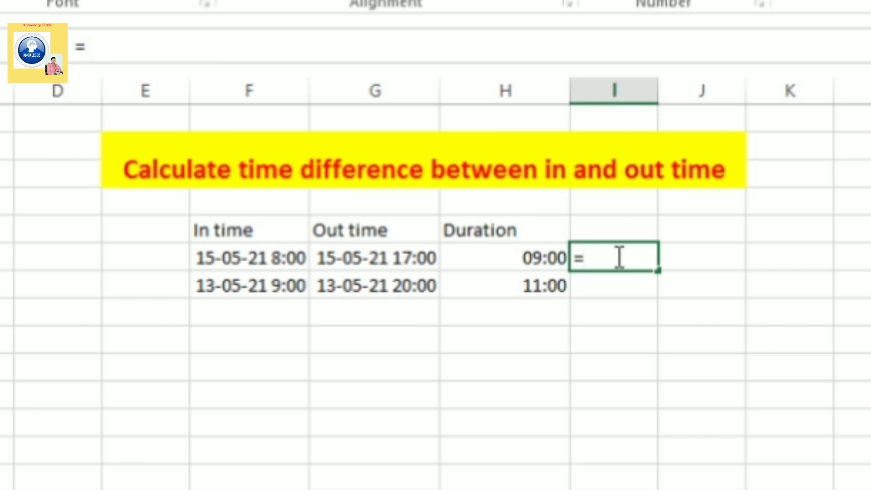
pyautogui.click(549, 252)
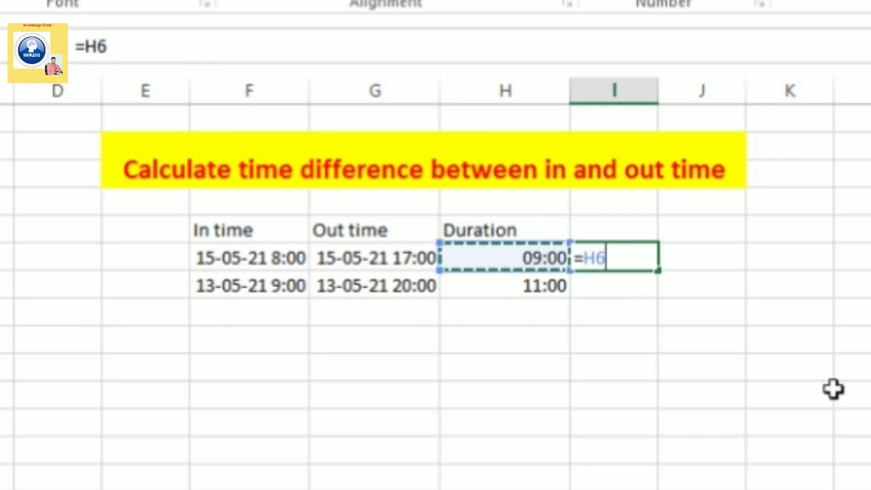
pyautogui.press('BackSpace')
pyautogui.press('BackSpace')
pyautogui.press('BackSpace')
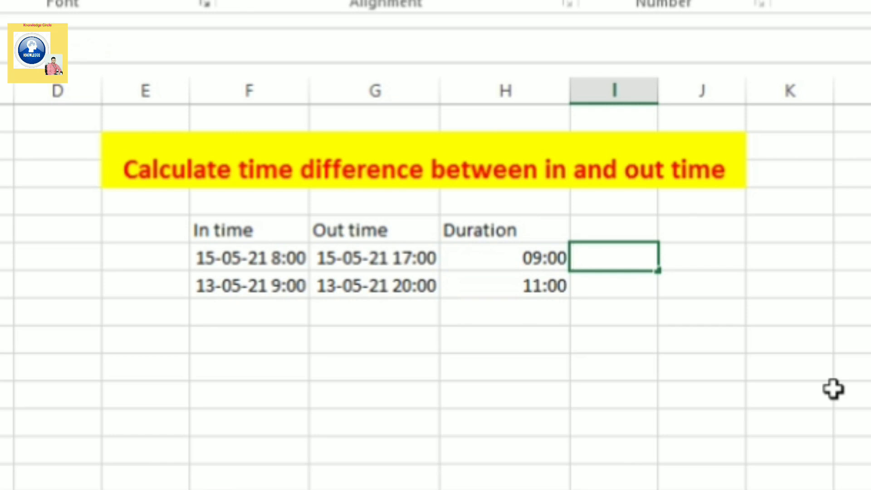
pyautogui.click(586, 321)
# Undo twice, then redo to restore the formatting and second-row entries
pyautogui.hotkey('ctrl', 'z')
pyautogui.hotkey('ctrl', 'z')
pyautogui.hotkey('ctrl', 'z')
pyautogui.hotkey('ctrl', 'z')
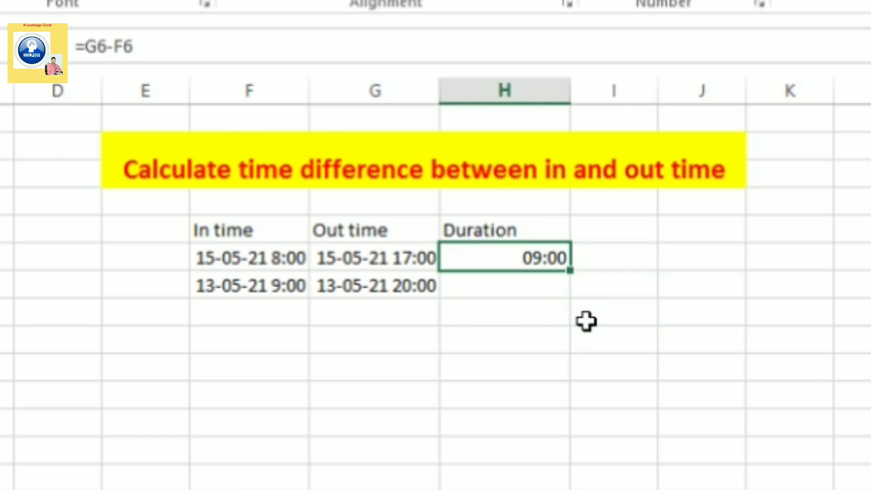
pyautogui.hotkey('ctrl', 'z')
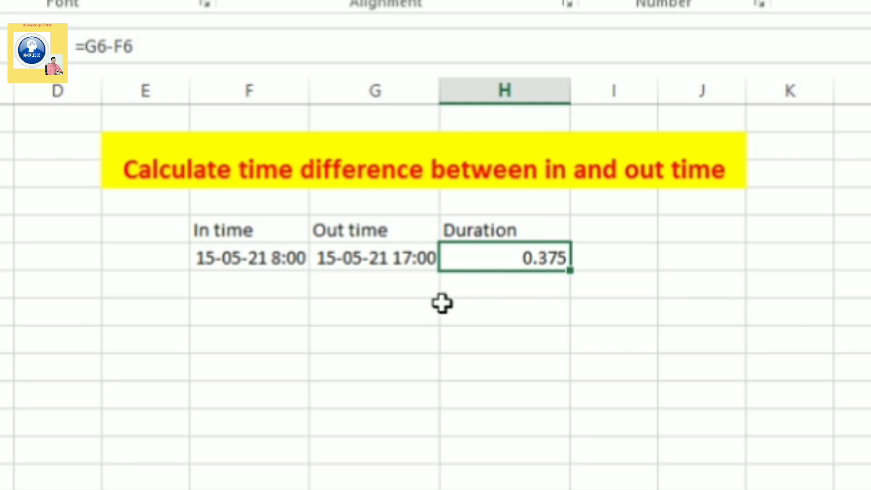
pyautogui.hotkey('ctrl', 'y')
pyautogui.hotkey('ctrl', 'y')
pyautogui.hotkey('ctrl', 'y')
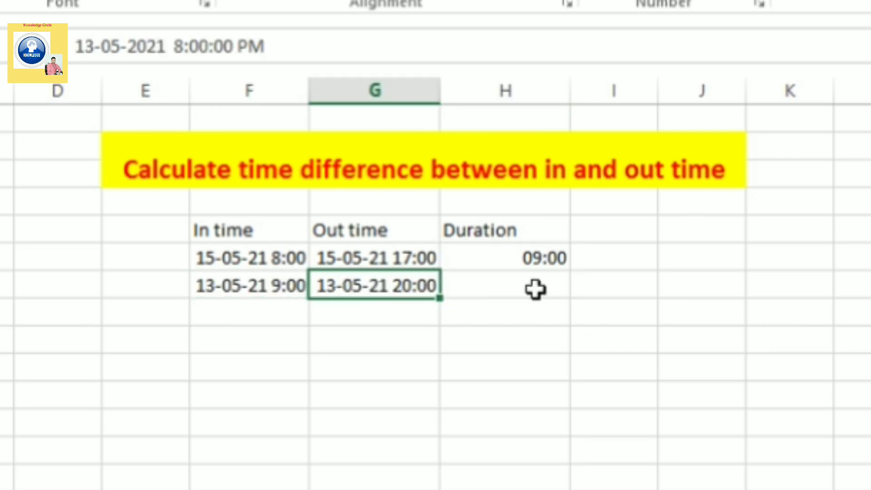
# Clear H6 and change its custom number format from hh:mm to General
pyautogui.click(540, 250)
pyautogui.press('Delete')
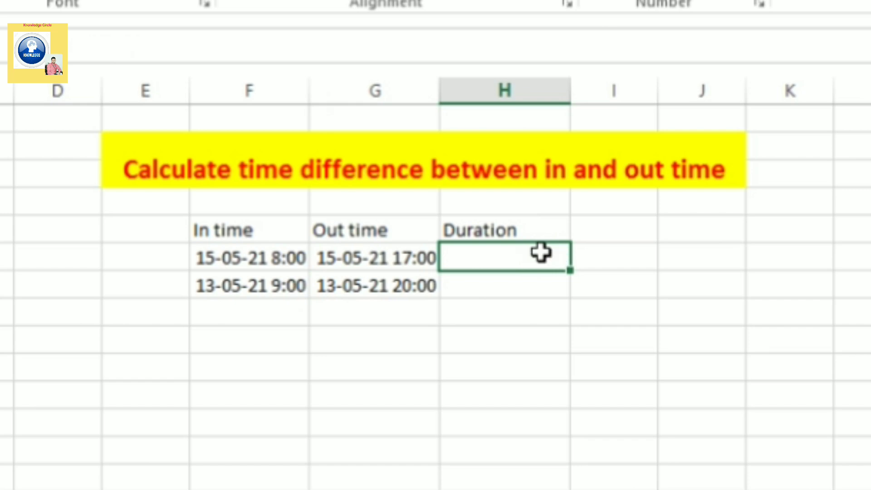
pyautogui.hotkey('ctrl', '1')
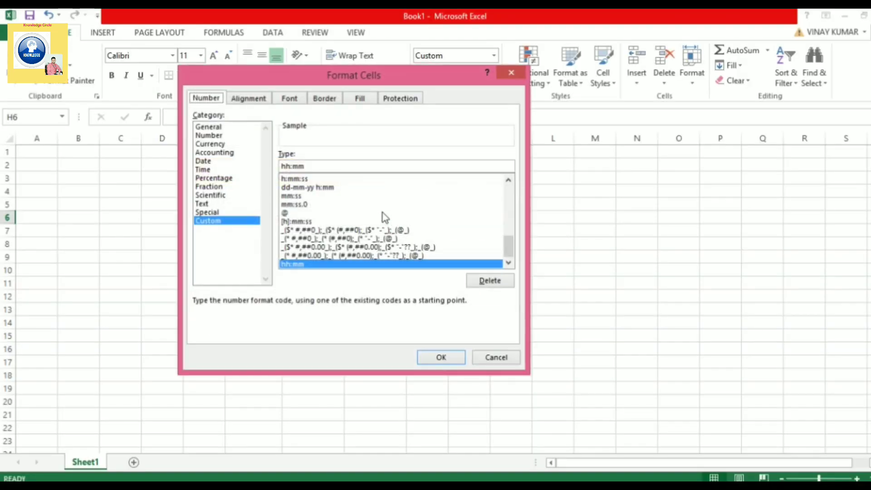
pyautogui.click(324, 164)
pyautogui.press('BackSpace')
pyautogui.press('BackSpace')
pyautogui.press('BackSpace')
pyautogui.press('BackSpace')
pyautogui.press('BackSpace')
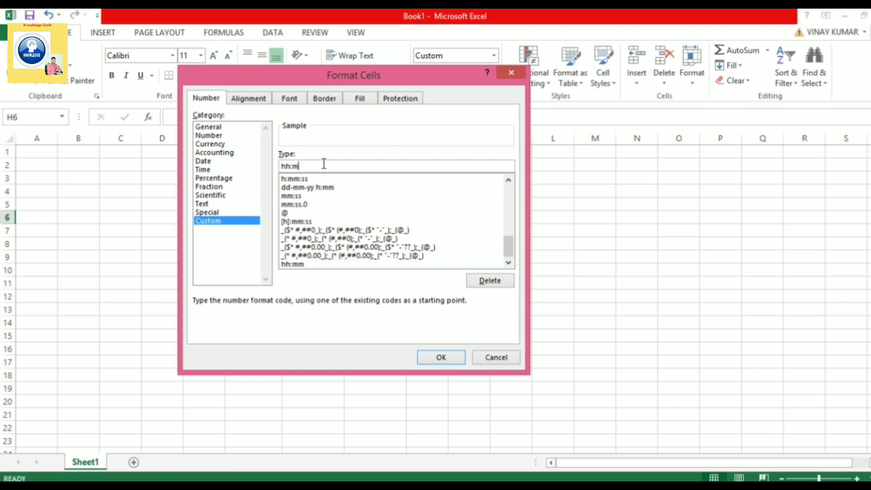
pyautogui.write('general')
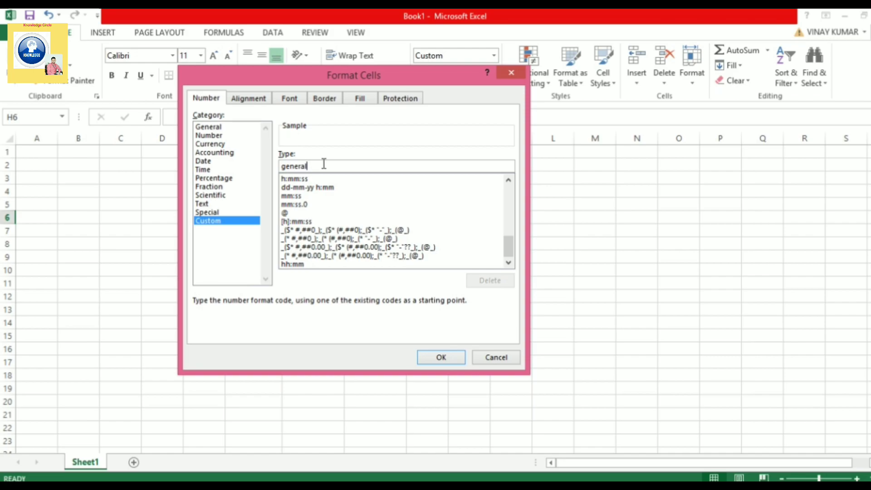
pyautogui.click(443, 357)
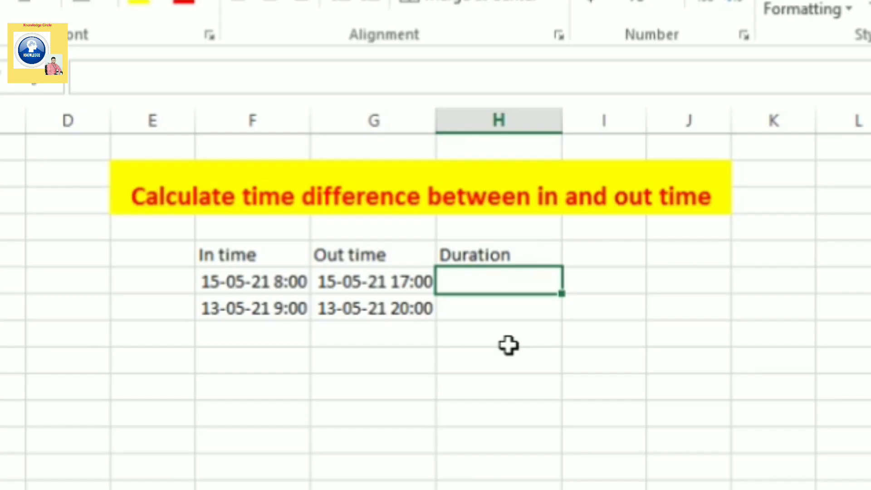
# Enter the duration formula =G6-F6 in H6
pyautogui.click(380, 245)
pyautogui.click(490, 278)
pyautogui.write('=')
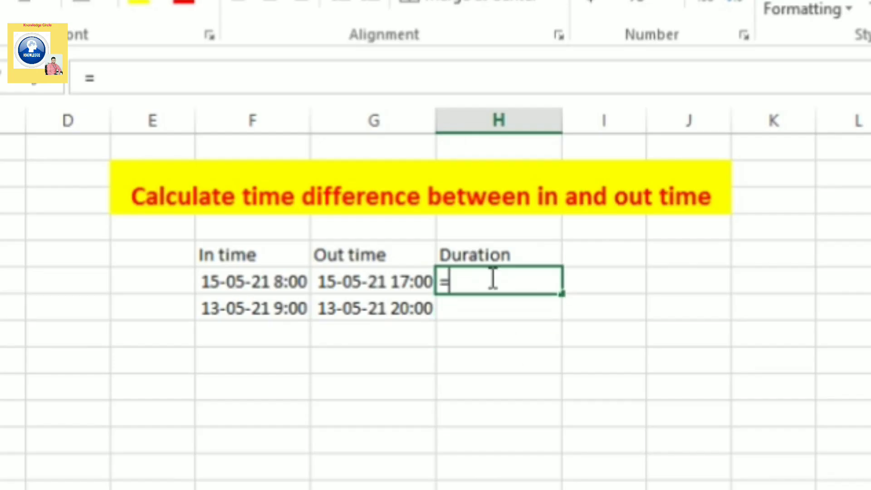
pyautogui.click(365, 286)
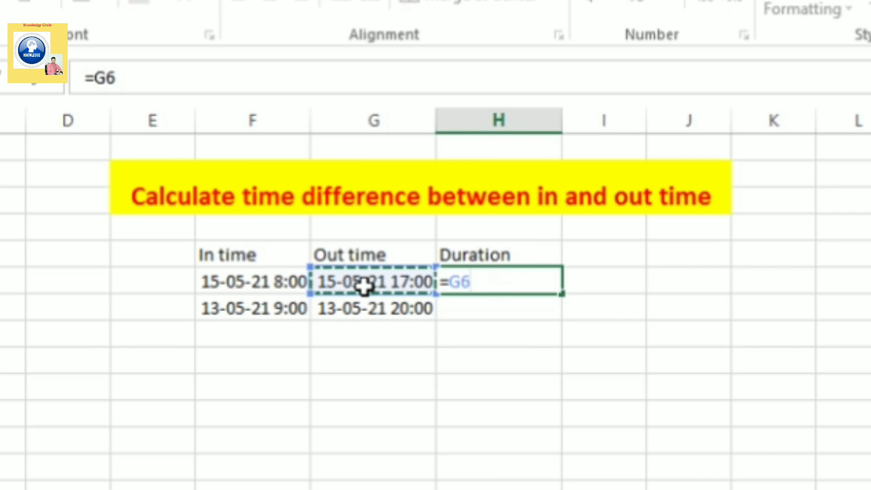
pyautogui.write('-')
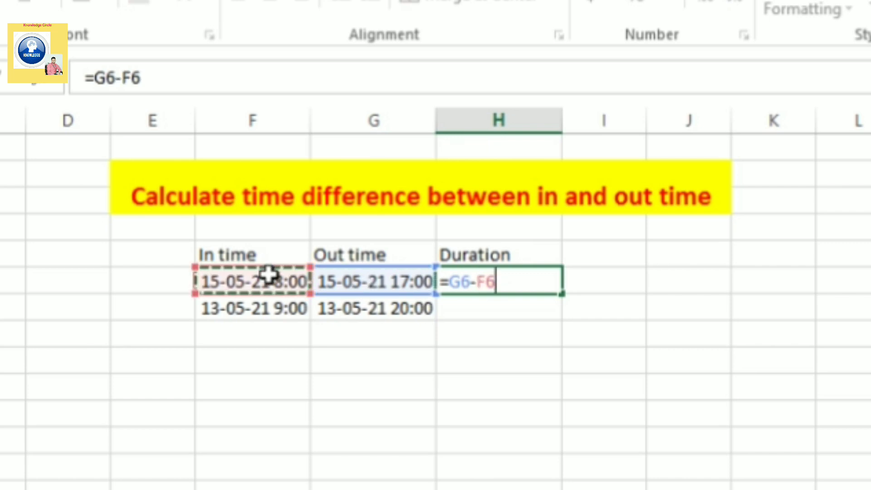
pyautogui.press('Return')
# Enter the hours formula =H6*24 in I6
pyautogui.click(620, 284)
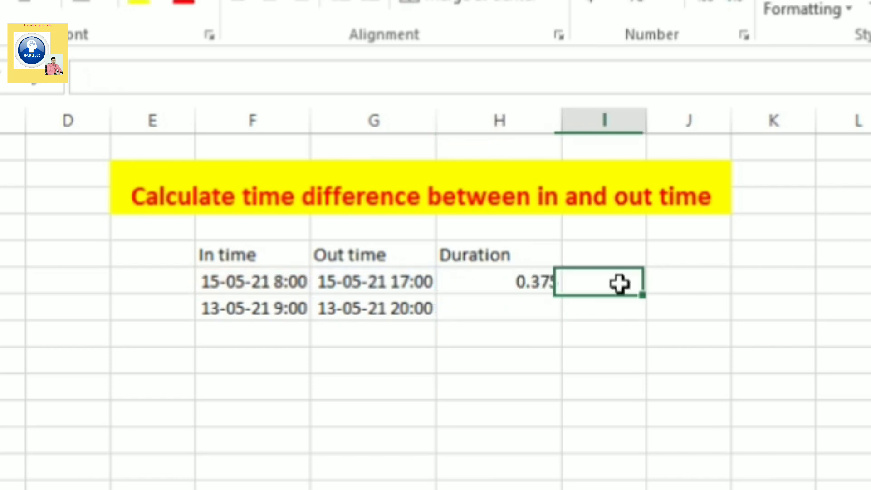
pyautogui.write('=')
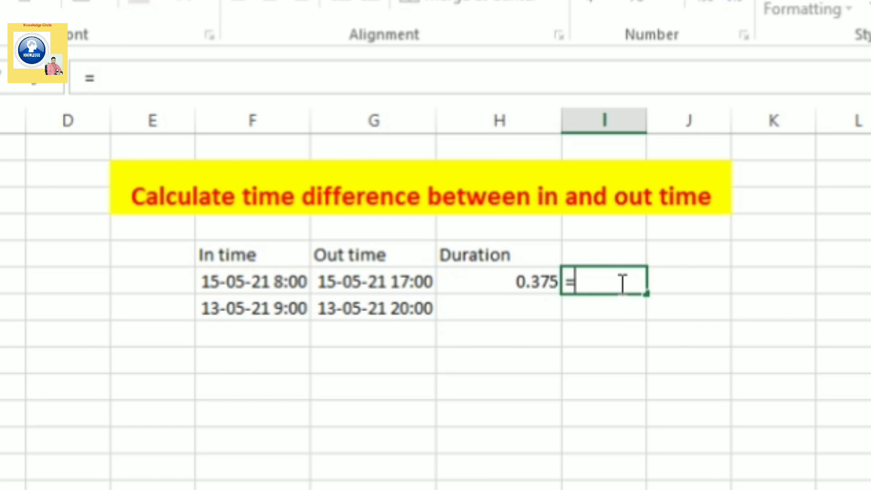
pyautogui.click(502, 281)
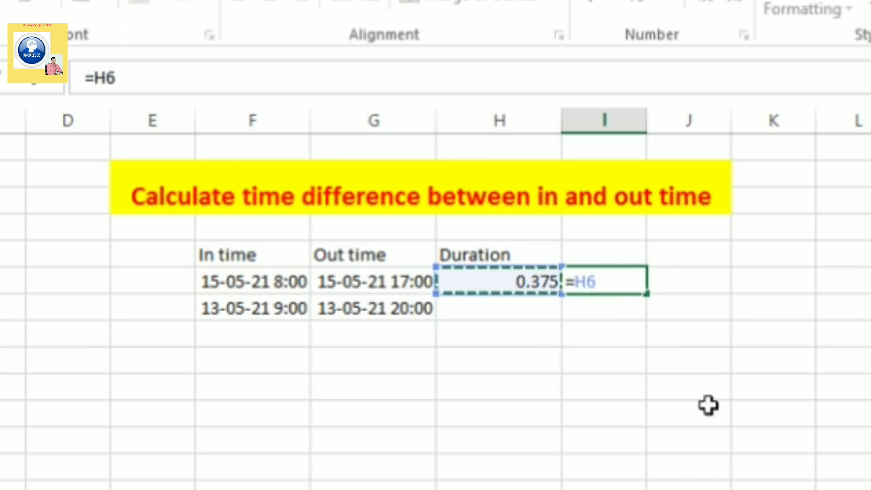
pyautogui.write('*')
pyautogui.press('Return')
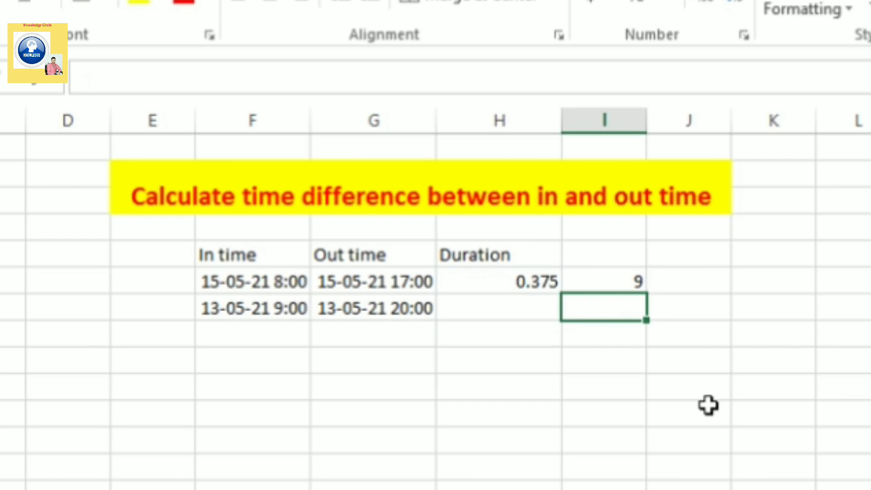
# Fill the H6 and I6 formulas down to row 7
pyautogui.click(512, 271)
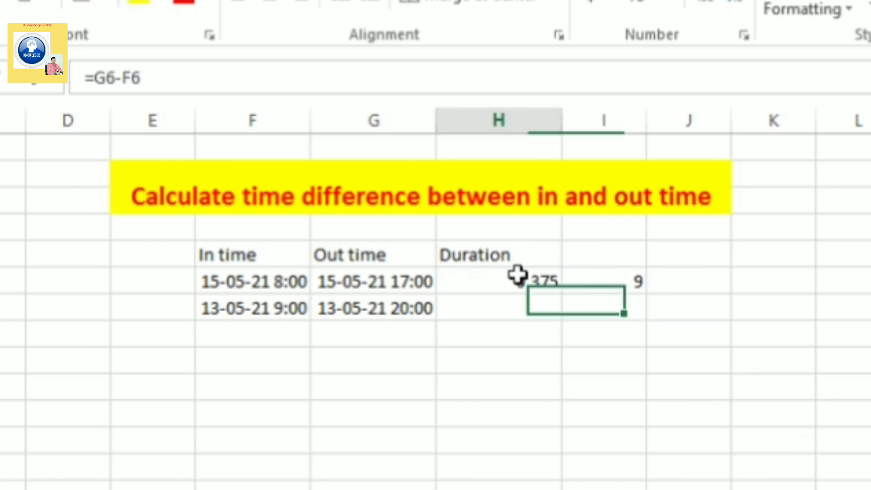
pyautogui.moveTo(562, 294); pyautogui.dragTo(561, 319)
pyautogui.click(625, 292)
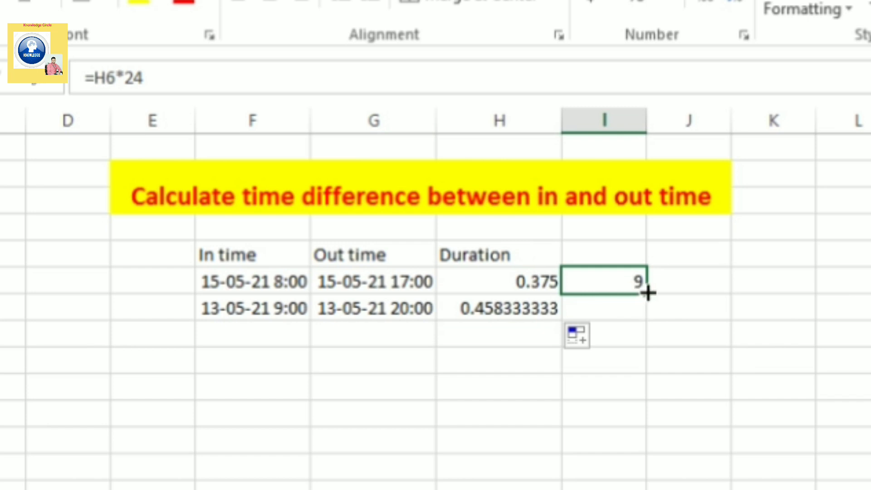
pyautogui.moveTo(647, 294); pyautogui.dragTo(644, 328)
# Start typing the Hours heading in I5
pyautogui.click(640, 399)
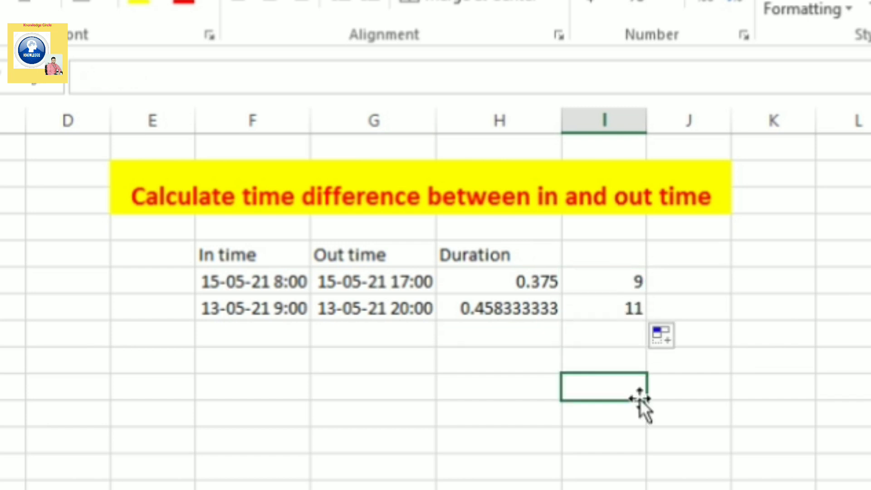
pyautogui.click(623, 257)
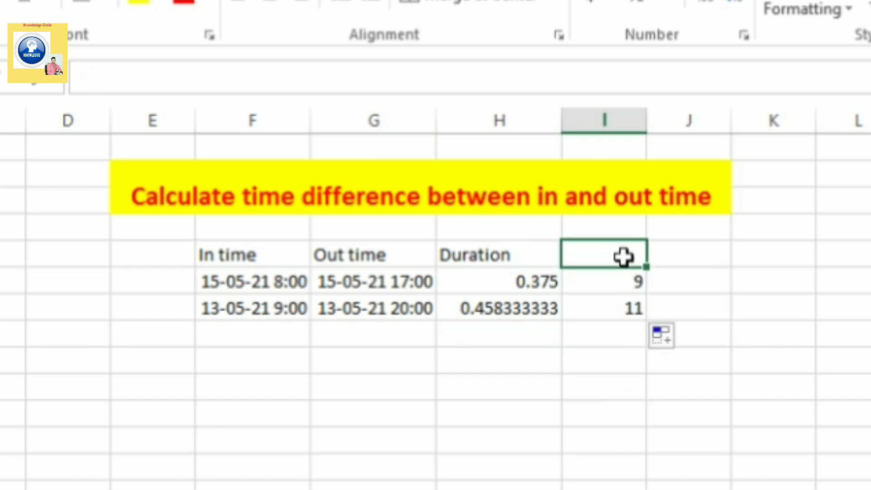
pyautogui.write('Hours')
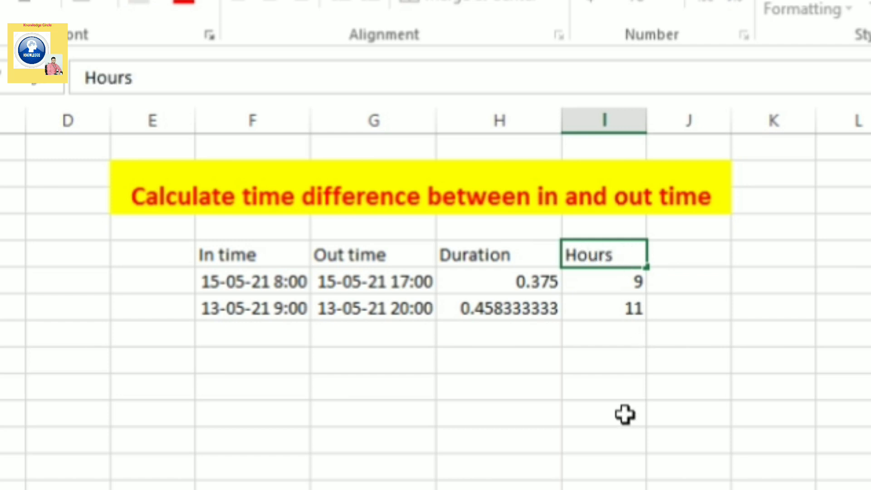
# Confirm the Hours heading and give H6 the custom hh:mm format, showing 09:00
pyautogui.click(625, 415)
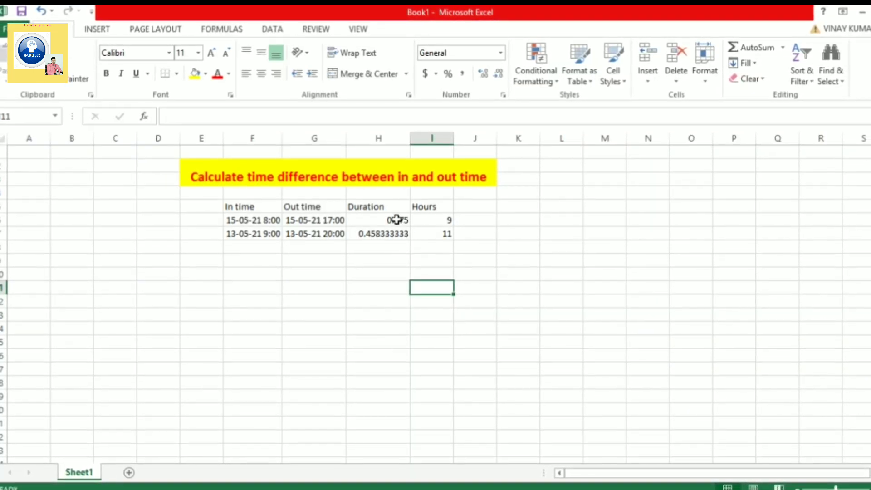
pyautogui.click(397, 220)
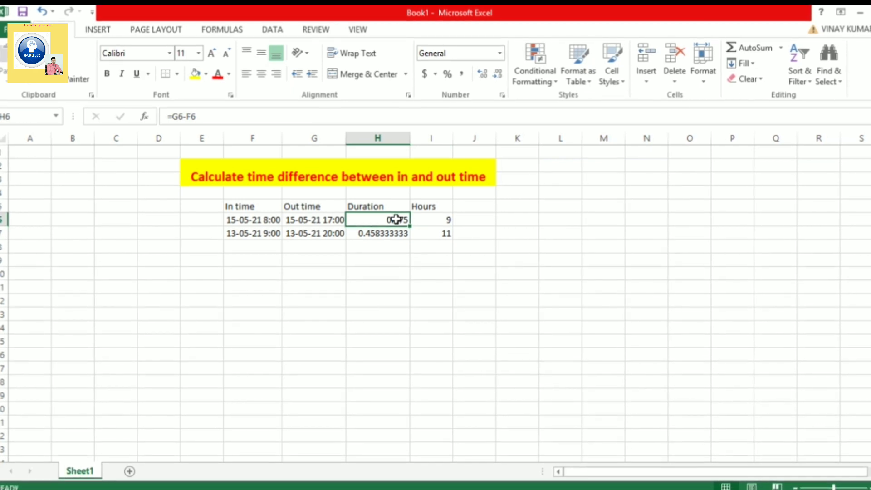
pyautogui.hotkey('ctrl', '1')
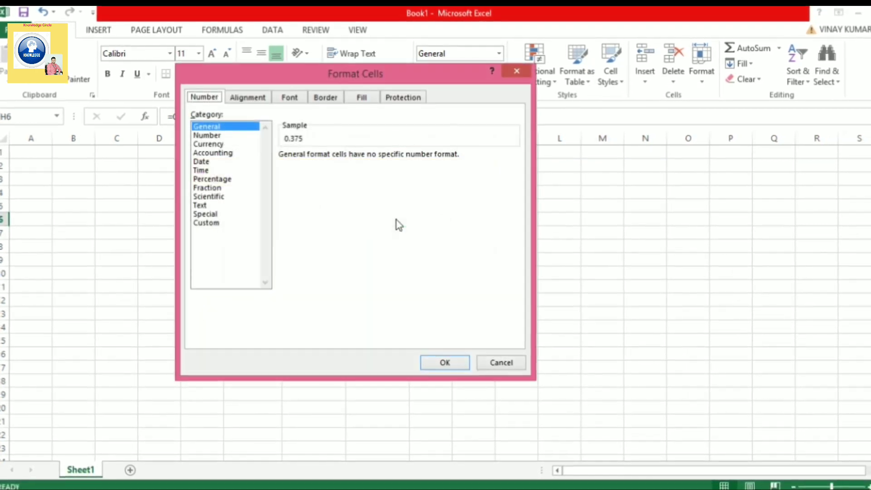
pyautogui.click(216, 222)
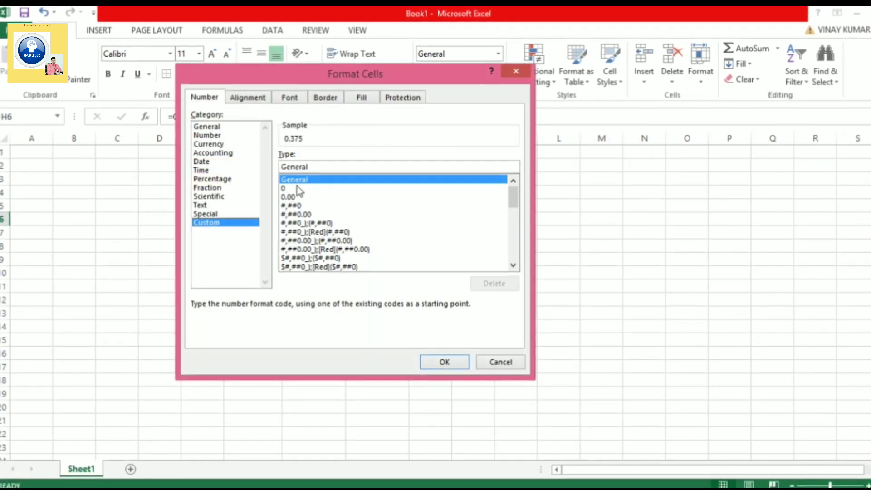
pyautogui.click(316, 167)
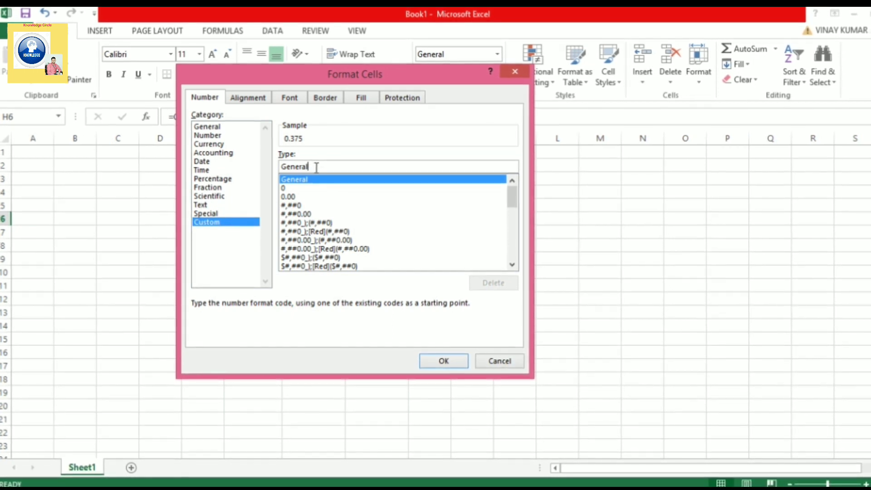
pyautogui.press('BackSpace')
pyautogui.press('BackSpace')
pyautogui.press('BackSpace')
pyautogui.press('BackSpace')
pyautogui.press('BackSpace')
pyautogui.press('BackSpace')
pyautogui.press('BackSpace')
pyautogui.write('hh')
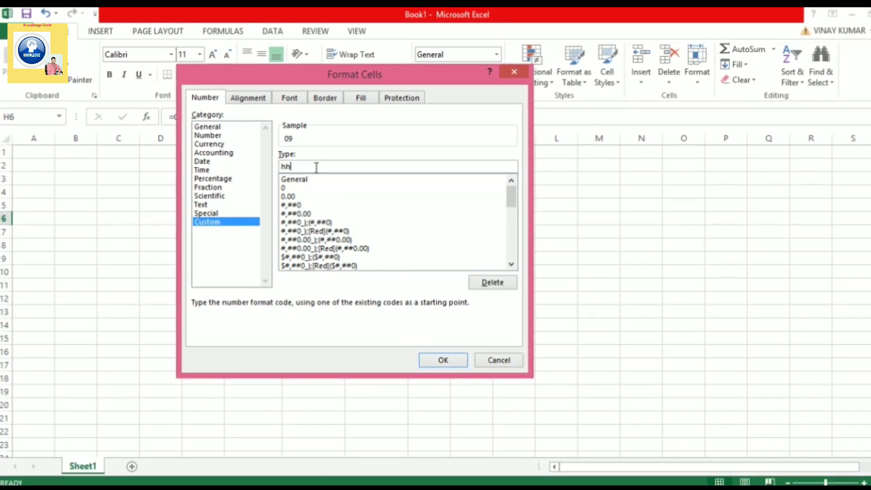
pyautogui.write(':mm')
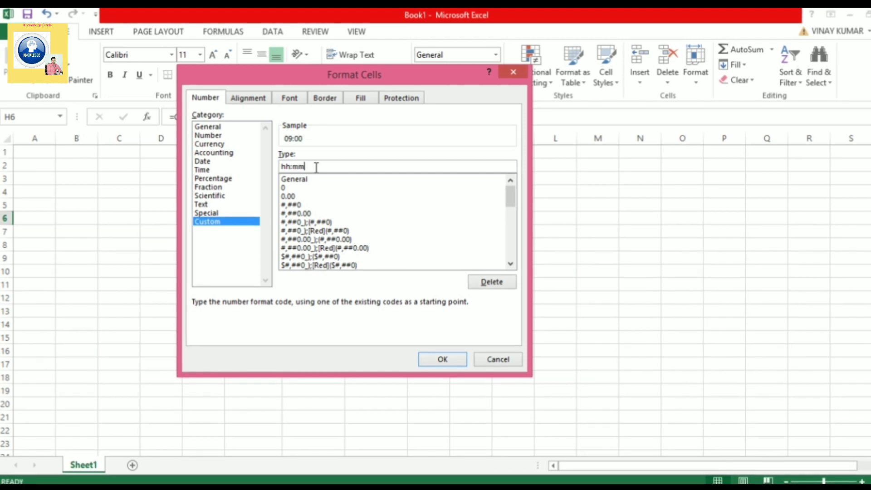
pyautogui.press('Return')
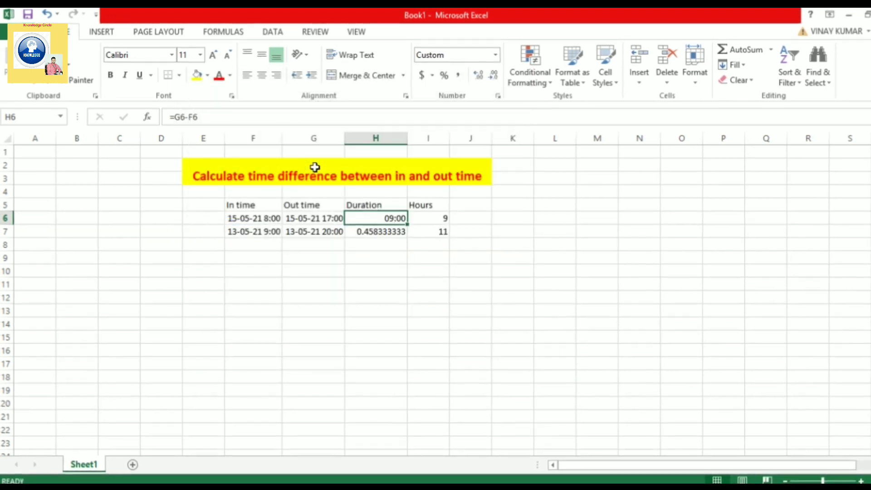
# Fill H6's hh:mm formula and format down to H7 so it reads 11:00
pyautogui.click(395, 257)
pyautogui.click(400, 221)
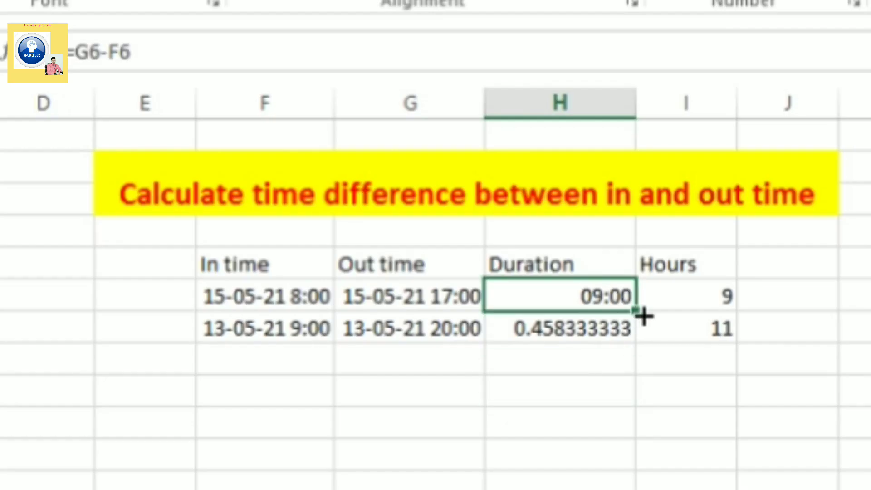
pyautogui.moveTo(637, 322); pyautogui.dragTo(634, 342)
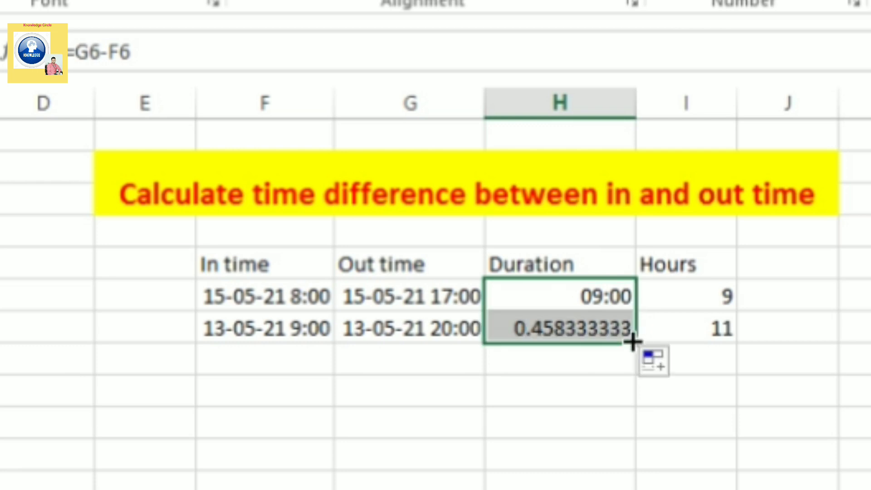
pyautogui.click(726, 436)
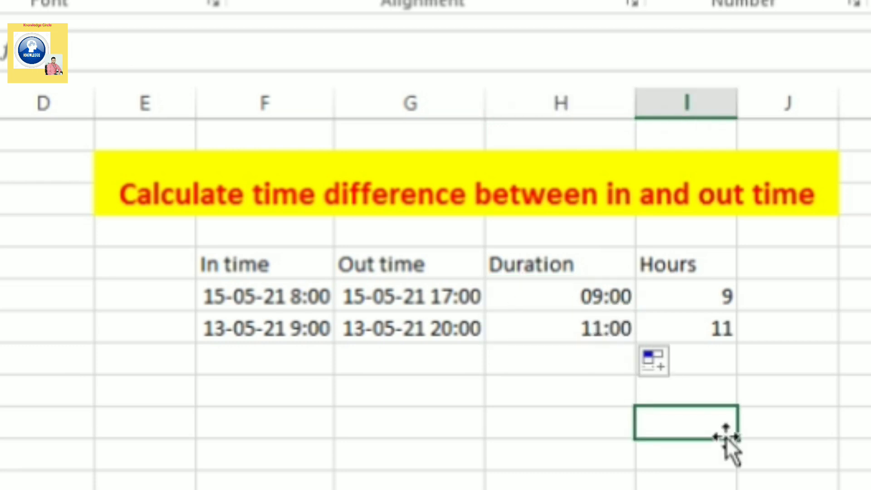